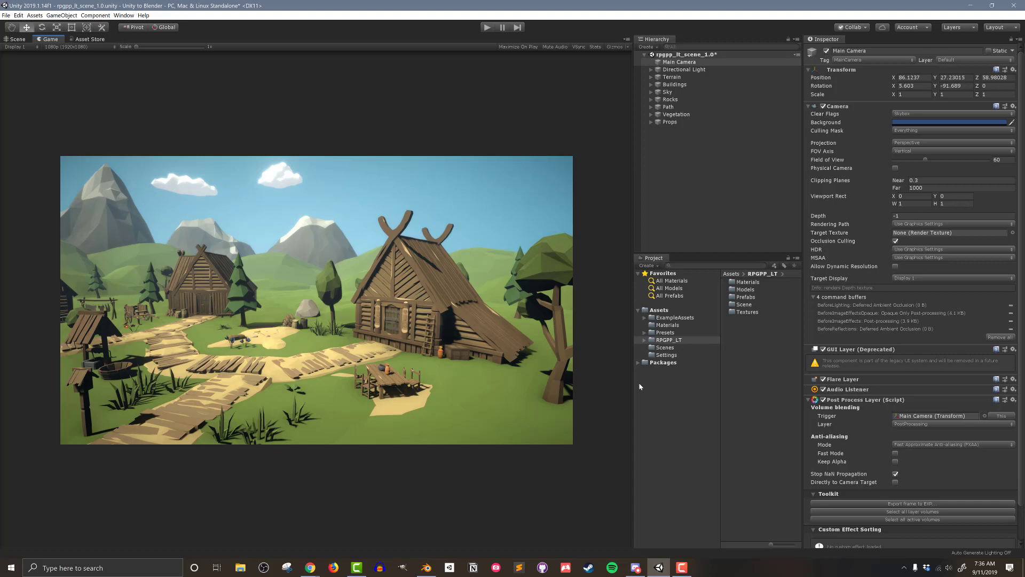
- Place the rpgpp_lt_vase_01 prefab from Prefabs > Props > Containers beside the house and rotate it
{"action": "key", "text": "ctrl+1"}
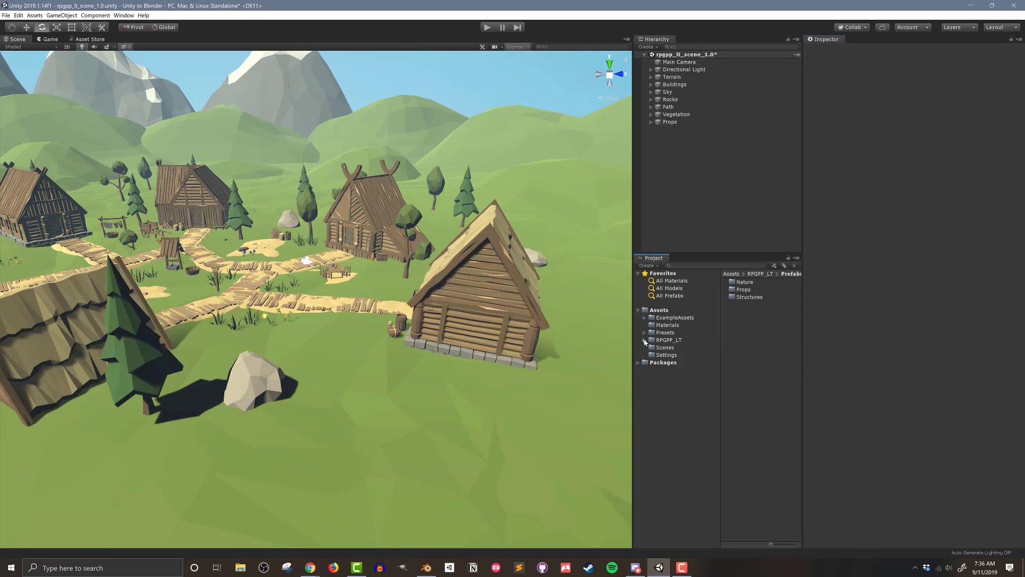
{"action": "left_click", "coordinate": [645, 340]}
{"action": "left_click", "coordinate": [651, 362]}
{"action": "left_click", "coordinate": [676, 377]}
{"action": "left_click", "coordinate": [658, 377]}
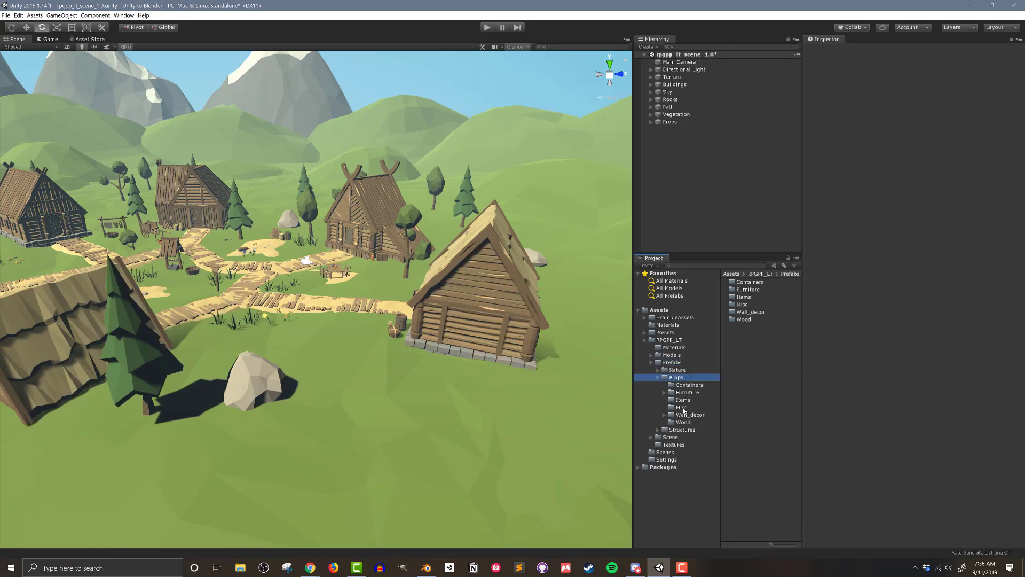
{"action": "left_click", "coordinate": [689, 384]}
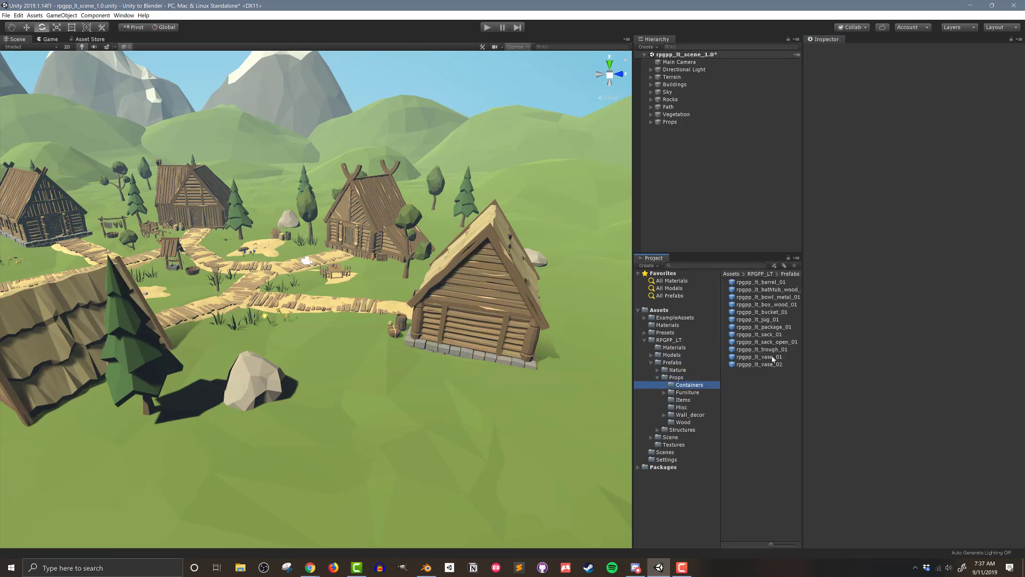
{"action": "left_click_drag", "start_coordinate": [768, 357], "coordinate": [348, 364]}
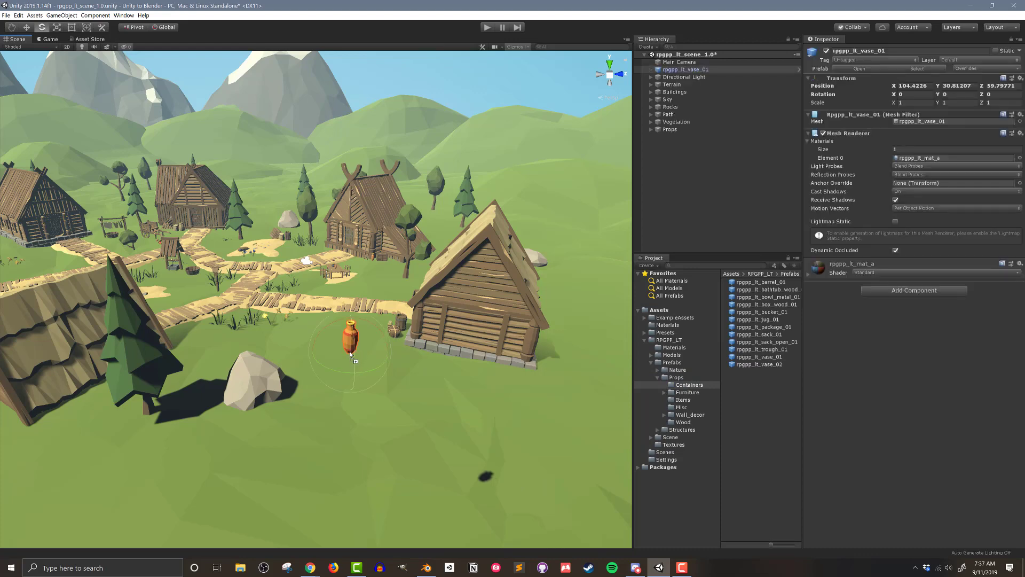
{"action": "scroll", "coordinate": [347, 357], "scroll_direction": "up", "scroll_amount": 3}
{"action": "left_click_drag", "start_coordinate": [306, 405], "coordinate": [402, 404]}
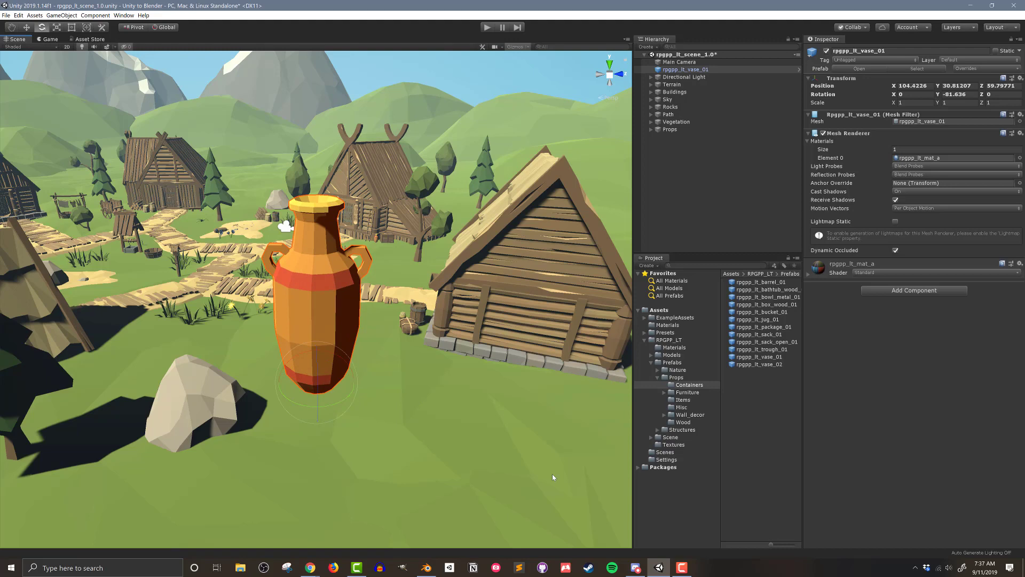
- Show the import settings of the rpgpp_lt_vase_01 model in Models > Props
{"action": "left_click", "coordinate": [651, 355]}
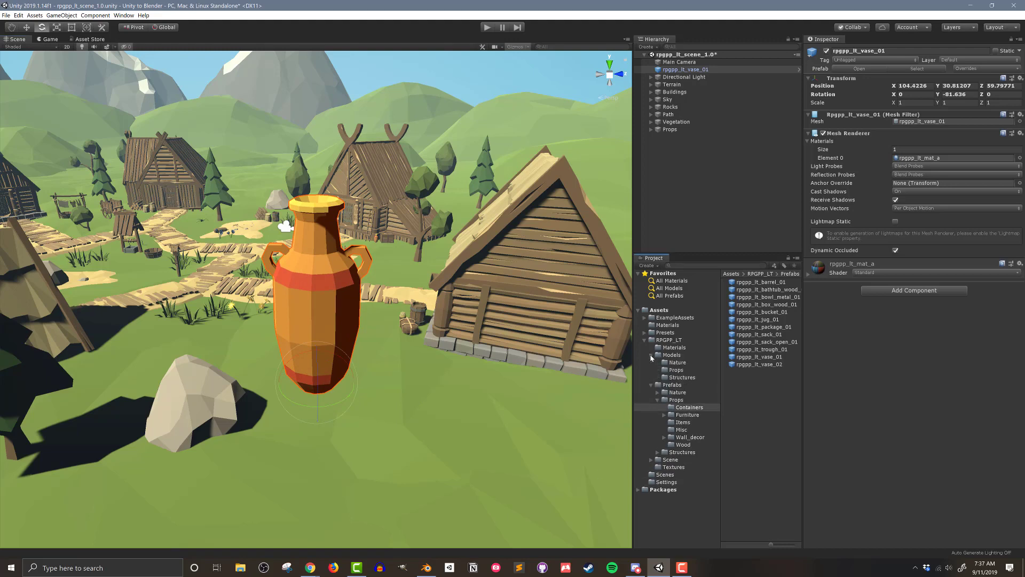
{"action": "left_click", "coordinate": [675, 370]}
{"action": "left_click", "coordinate": [776, 469]}
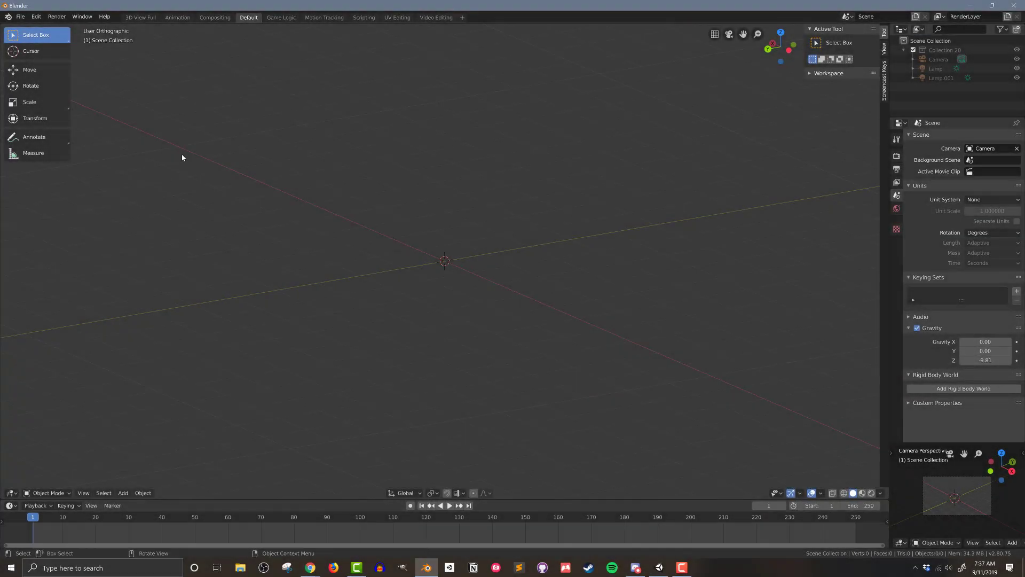
- Import rpgpp_lt_vase_01.fbx as FBX from Dropbox > Unity Projects > Unity to Blender > Assets > RPGPP_LT > Models > Props
{"action": "left_click", "coordinate": [21, 16]}
{"action": "mouse_move", "coordinate": [58, 141]}
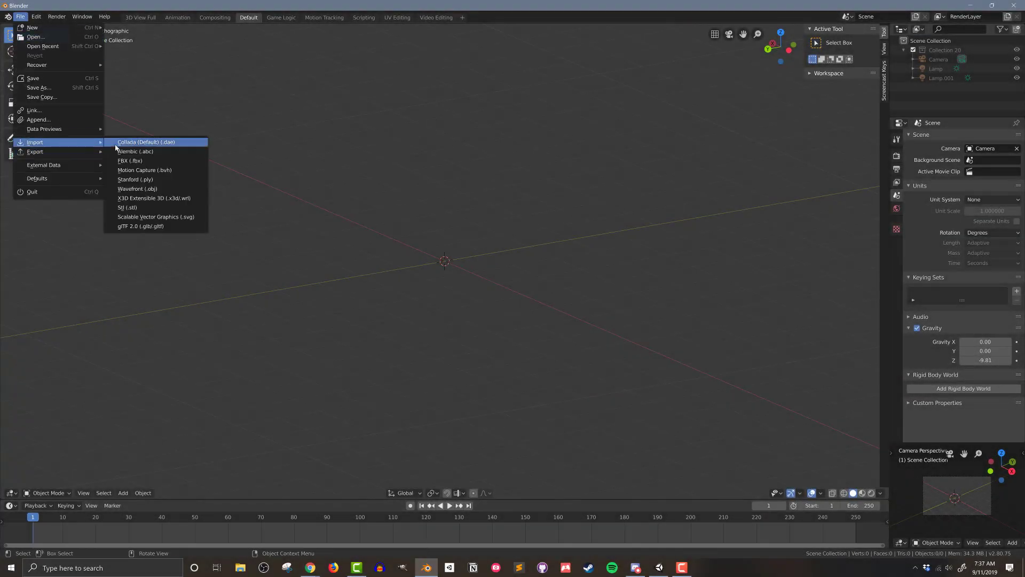
{"action": "left_click", "coordinate": [159, 160]}
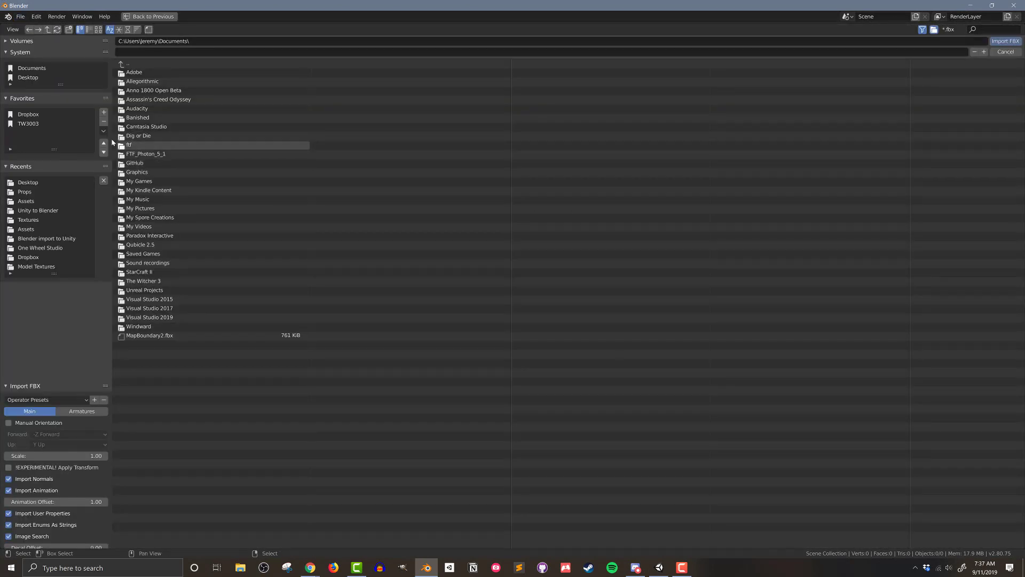
{"action": "left_click", "coordinate": [32, 114]}
{"action": "left_click", "coordinate": [156, 327]}
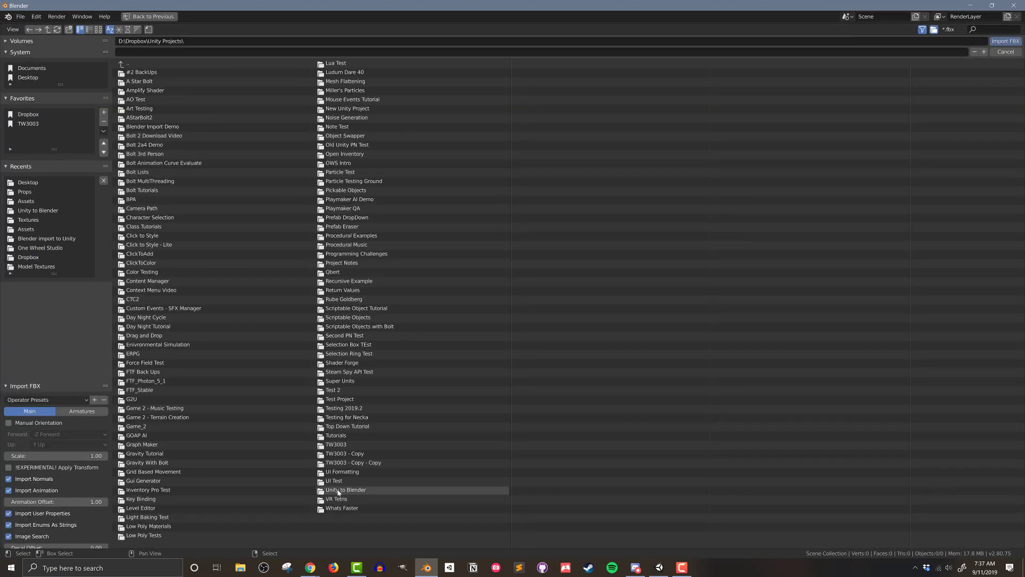
{"action": "left_click", "coordinate": [334, 490]}
{"action": "left_click", "coordinate": [140, 75]}
{"action": "left_click", "coordinate": [137, 100]}
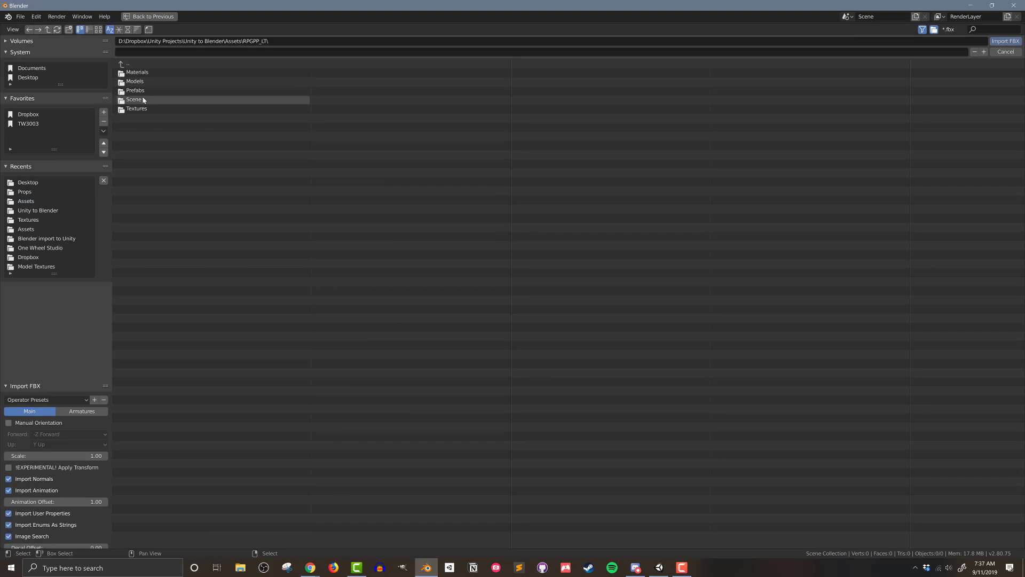
{"action": "left_click", "coordinate": [140, 81]}
{"action": "left_click", "coordinate": [140, 82]}
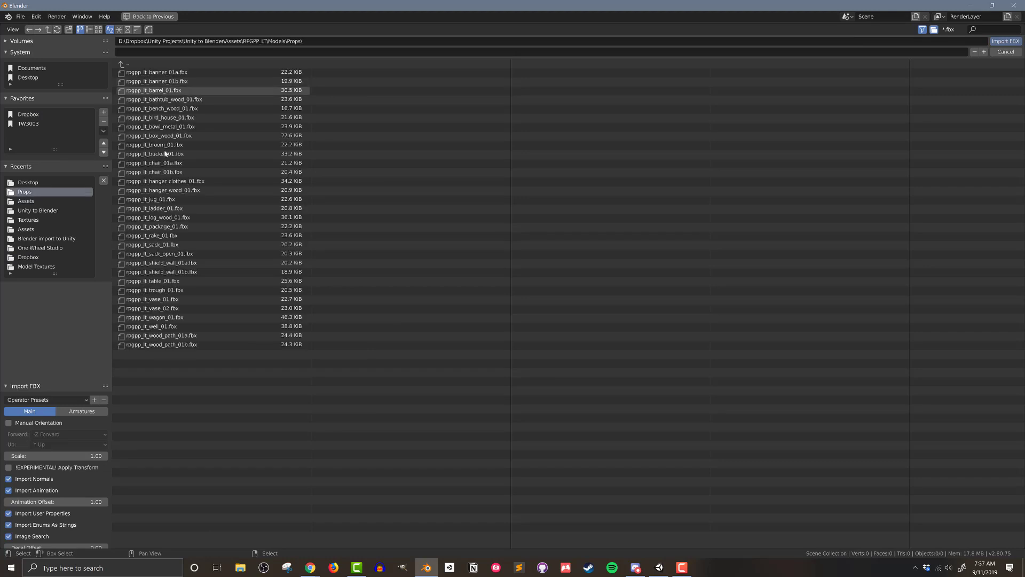
{"action": "double_click", "coordinate": [171, 299]}
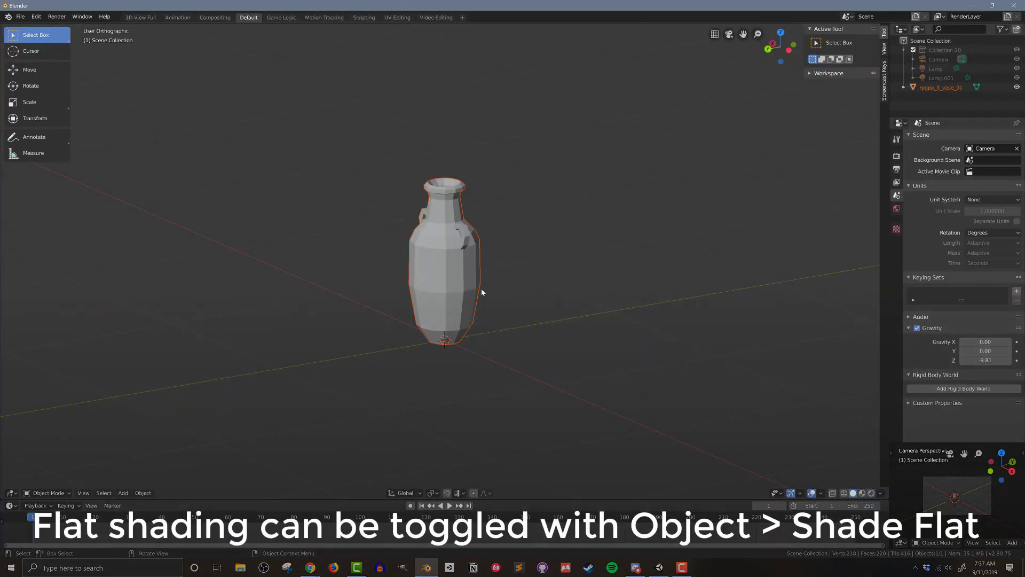
- Enter Edit Mode on the vase and nudge a single edge slightly
{"action": "middle_click_drag", "start_coordinate": [482, 289], "coordinate": [514, 286]}
{"action": "key", "text": "Tab"}
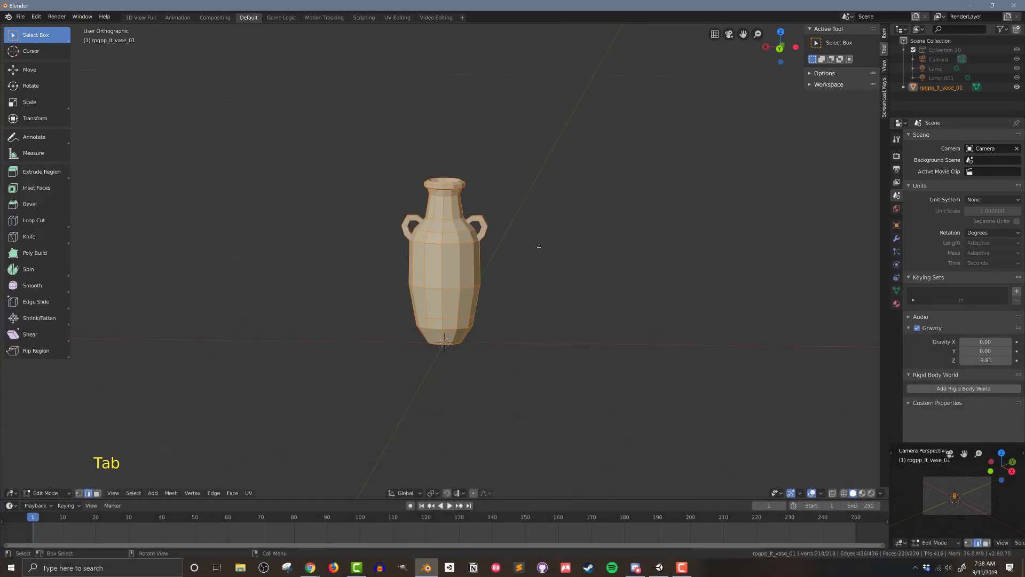
{"action": "mouse_move", "coordinate": [549, 246]}
{"action": "middle_mouse_down"}
{"action": "mouse_move", "coordinate": [560, 263]}
{"action": "mouse_move", "coordinate": [552, 254]}
{"action": "middle_mouse_up"}
{"action": "left_click", "coordinate": [477, 224]}
{"action": "key", "text": "g"}
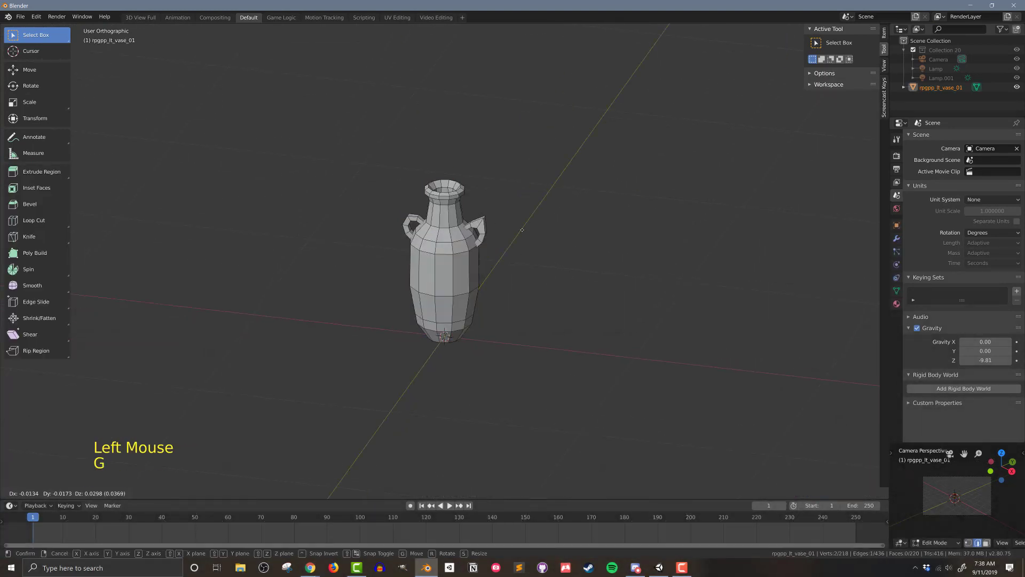
{"action": "left_click", "coordinate": [518, 189]}
- With proportional editing, raise the rim face loop to stretch the neck and scale it wider
{"action": "left_click", "coordinate": [96, 492]}
{"action": "left_click", "coordinate": [457, 196], "text": "alt+shift"}
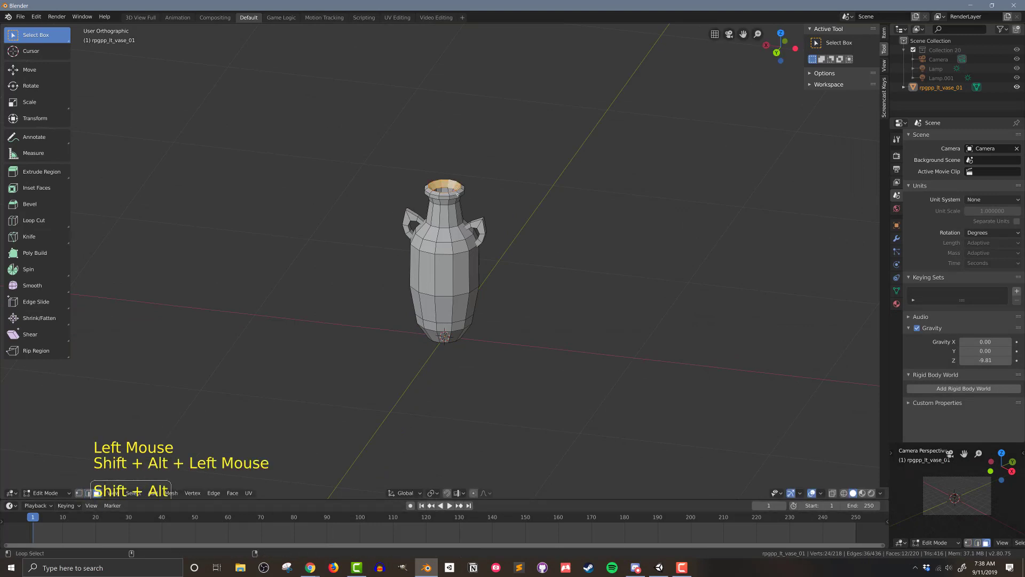
{"action": "left_click", "coordinate": [458, 196], "text": "alt+shift"}
{"action": "left_click", "coordinate": [457, 196], "text": "alt+shift"}
{"action": "key", "text": "ctrl+z"}
{"action": "left_click", "coordinate": [457, 195], "text": "alt+shift"}
{"action": "left_click", "coordinate": [474, 493]}
{"action": "key", "text": "g"}
{"action": "scroll", "coordinate": [534, 241], "scroll_direction": "down", "scroll_amount": 4}
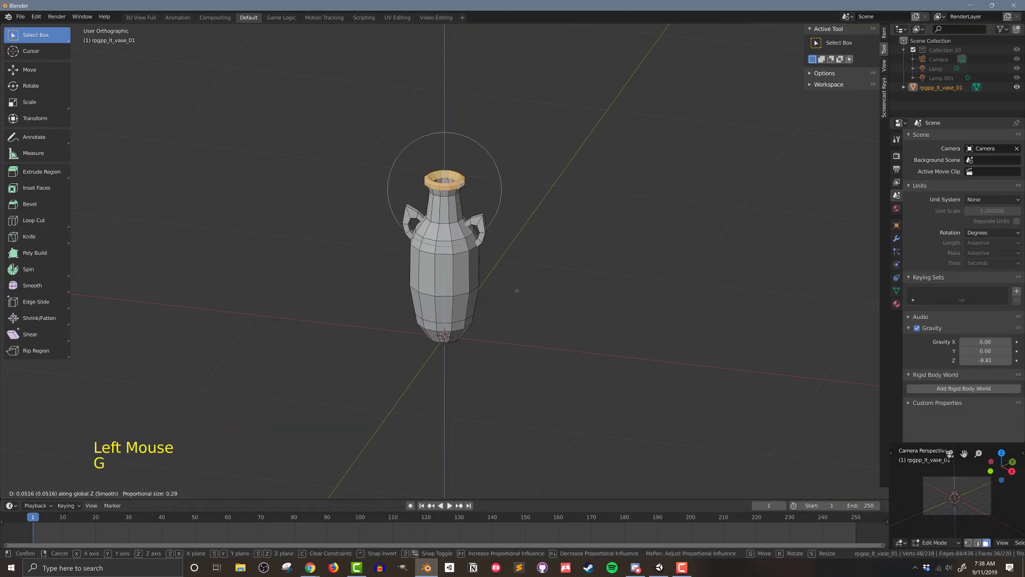
{"action": "left_click", "coordinate": [540, 283]}
{"action": "key", "text": "s"}
{"action": "left_click", "coordinate": [587, 341]}
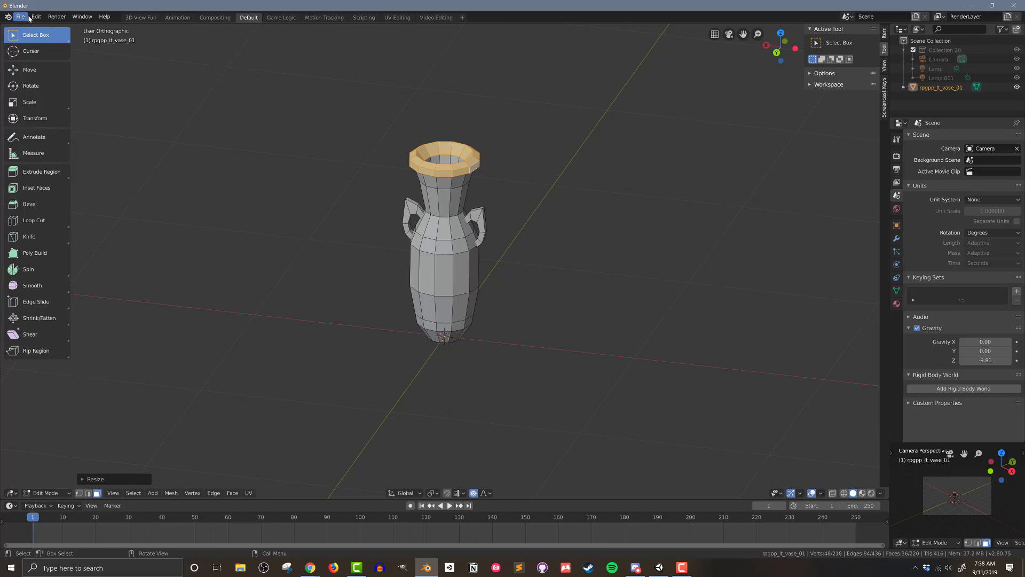
- Export the vase as ModifiedVase FBX into the project's Assets and place it in the village
{"action": "left_click", "coordinate": [20, 17]}
{"action": "mouse_move", "coordinate": [41, 152]}
{"action": "left_click", "coordinate": [130, 170]}
{"action": "left_click", "coordinate": [28, 114]}
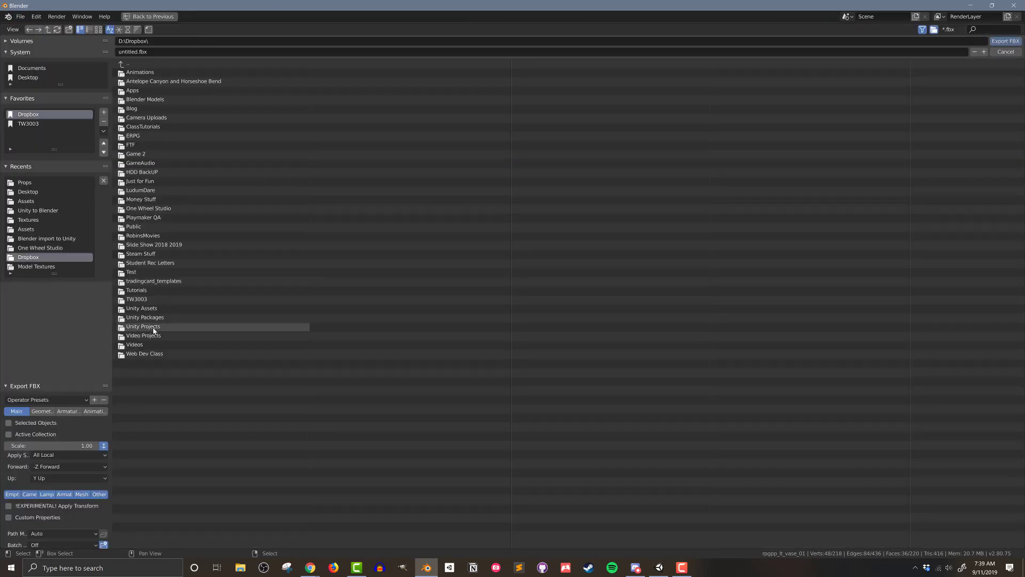
{"action": "left_click", "coordinate": [160, 329]}
{"action": "left_click", "coordinate": [356, 490]}
{"action": "left_click", "coordinate": [139, 72]}
{"action": "left_click", "coordinate": [133, 52]}
{"action": "type", "text": "ModifiedVase"}
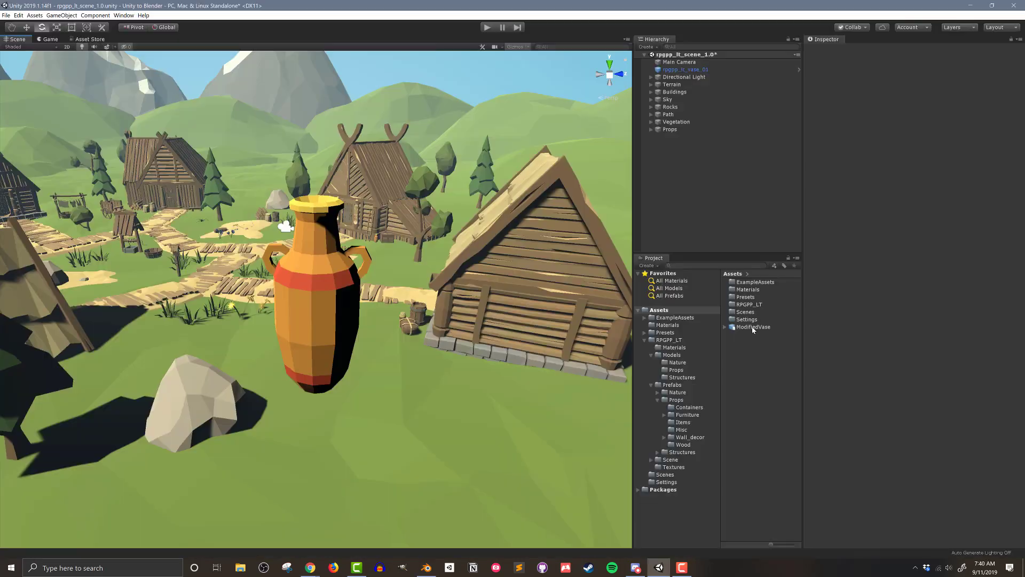
{"action": "left_click_drag", "start_coordinate": [752, 327], "coordinate": [539, 405]}
- Adjust ModifiedVase with the move and rotate tools, then ping the original vase's rpgpp_lt_mat_a material
{"action": "key", "text": "w"}
{"action": "key", "text": "e"}
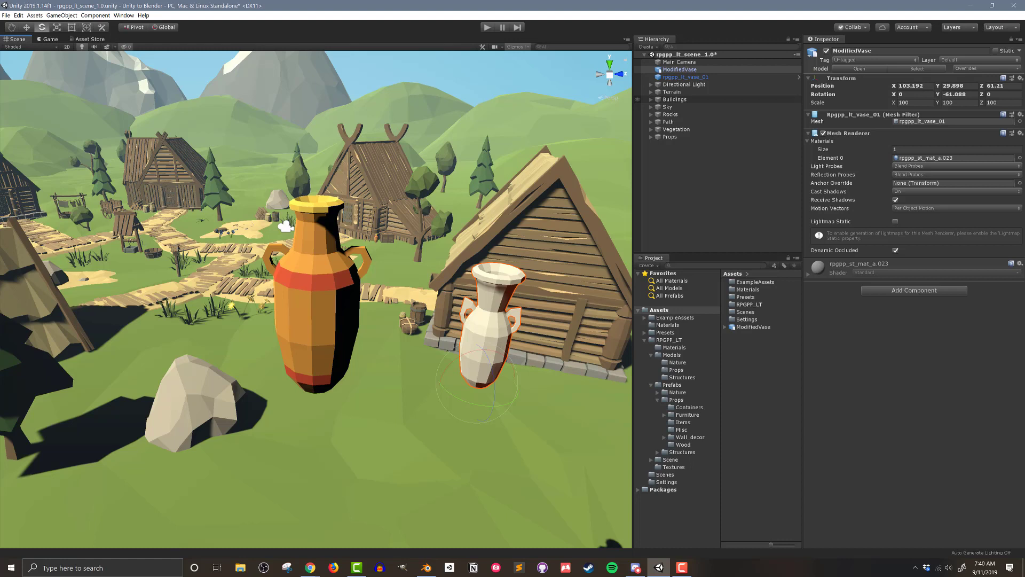
{"action": "left_click", "coordinate": [679, 78]}
{"action": "left_click", "coordinate": [919, 158]}
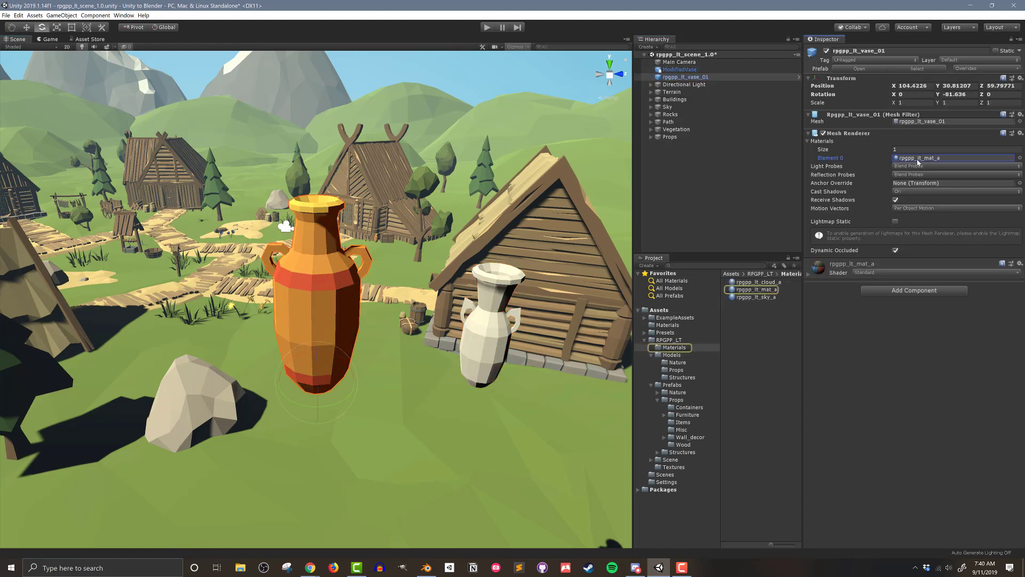
- Drag rpgpp_lt_mat_a onto the white ModifiedVase in the Scene view
{"action": "left_click_drag", "start_coordinate": [757, 289], "coordinate": [487, 344]}
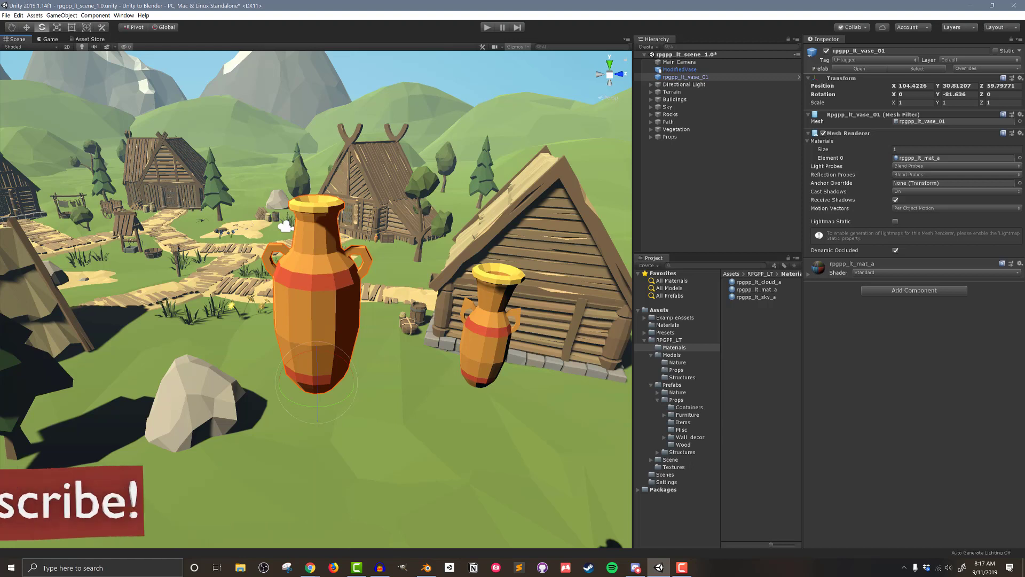
- Expand the vase material, ping its Albedo texture, and view rpgpp_lt_tex_a's import settings
{"action": "left_click", "coordinate": [808, 274]}
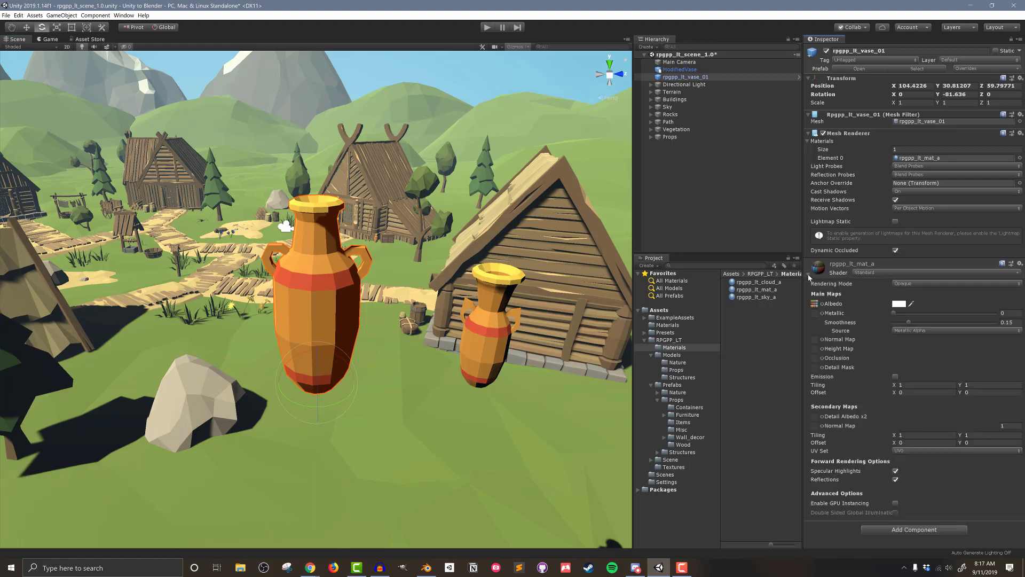
{"action": "left_click", "coordinate": [814, 304]}
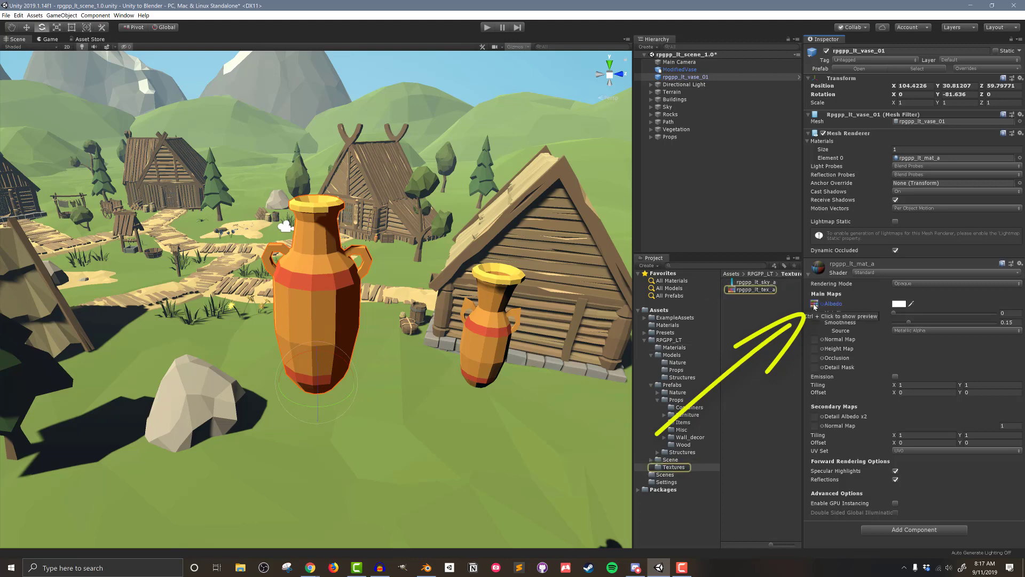
{"action": "left_click", "coordinate": [758, 290]}
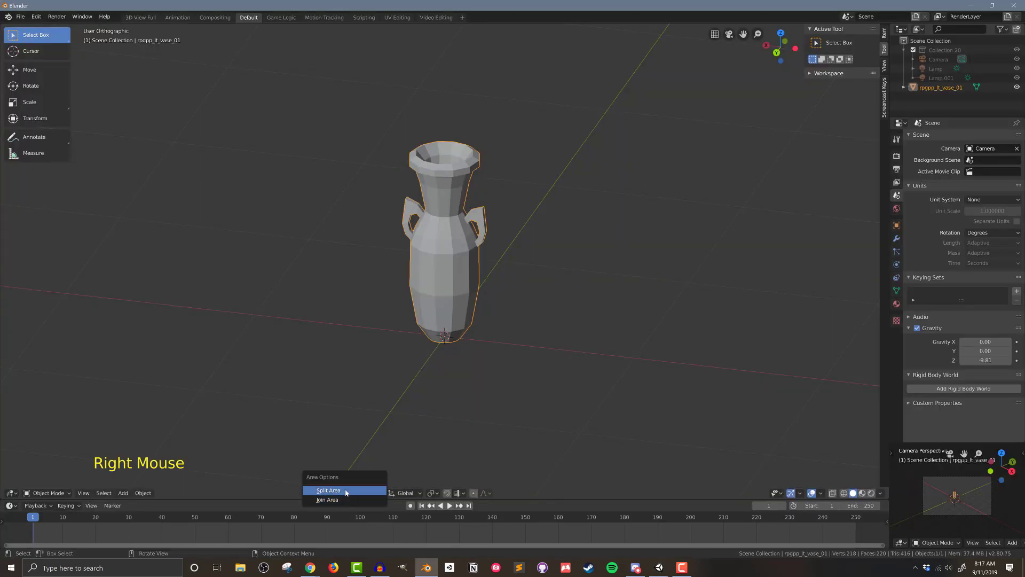
- Split the Blender view vertically and make the left area a UV Editor
{"action": "left_click", "coordinate": [330, 490]}
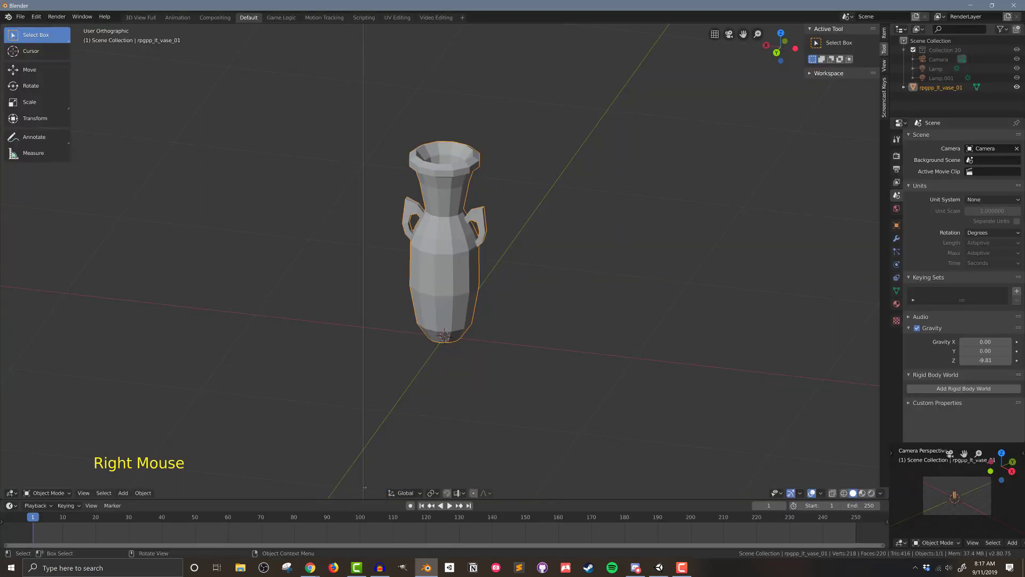
{"action": "left_click", "coordinate": [364, 487]}
{"action": "left_click", "coordinate": [11, 492]}
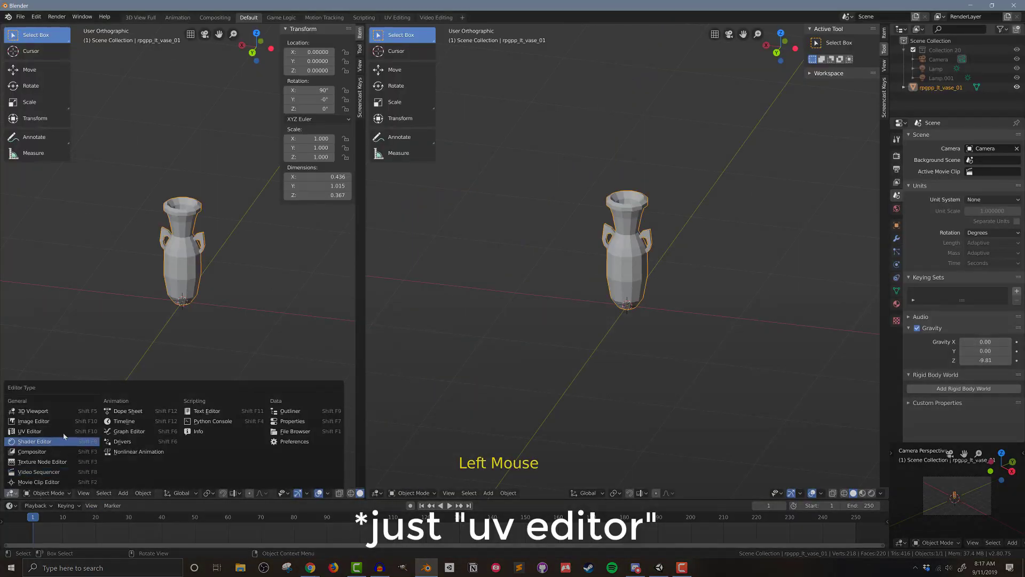
{"action": "left_click", "coordinate": [48, 431]}
- Open rpgpp_lt_tex_a.tga from the project's Textures folder in the UV editor
{"action": "left_click", "coordinate": [197, 32]}
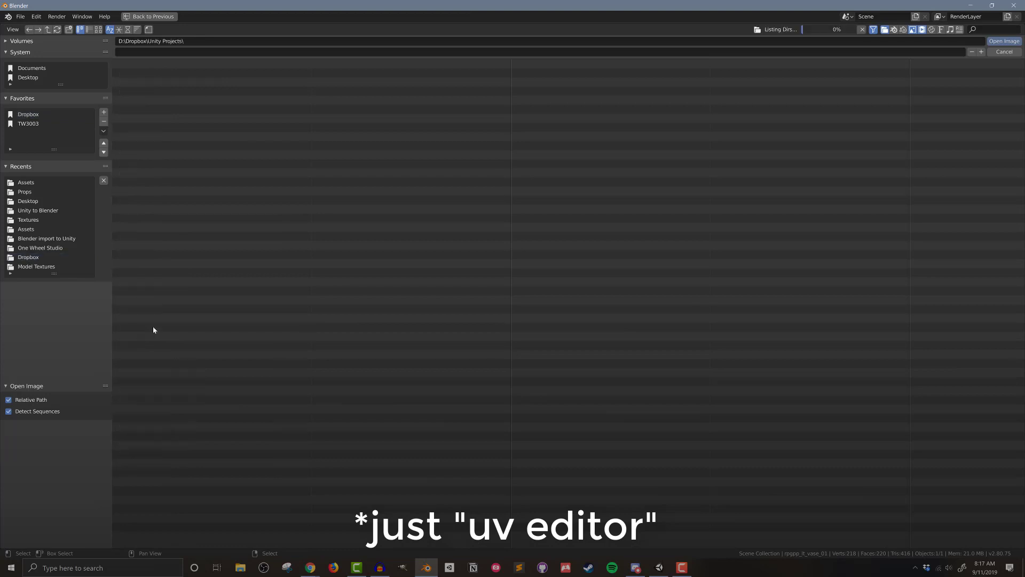
{"action": "left_click", "coordinate": [153, 81]}
{"action": "left_click", "coordinate": [154, 99]}
{"action": "left_click", "coordinate": [153, 82]}
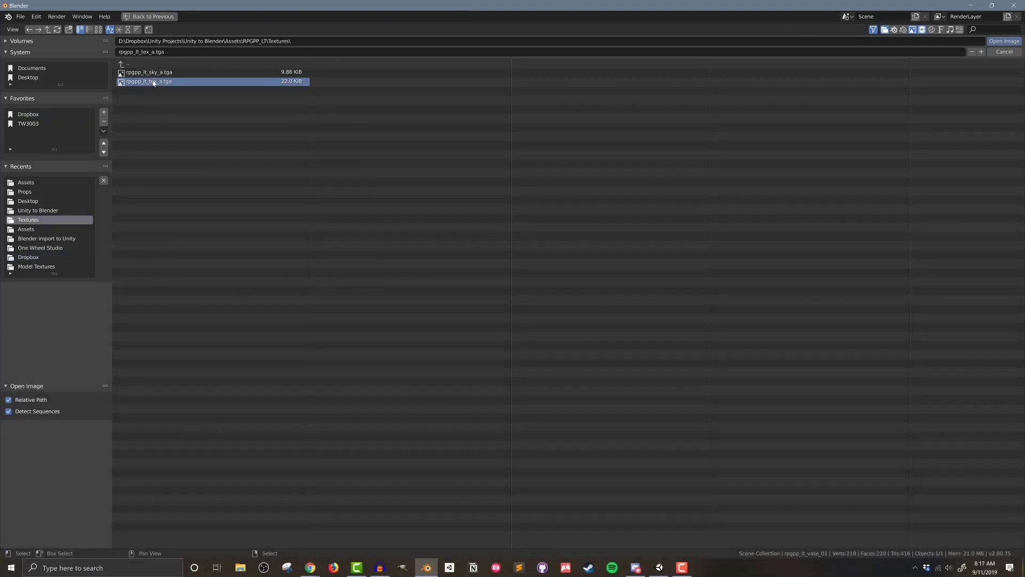
{"action": "key", "text": "KP_Enter"}
- Select all vase geometry in Edit Mode and move a UV point onto a different palette colour
{"action": "scroll", "coordinate": [252, 250], "scroll_direction": "up", "scroll_amount": 5}
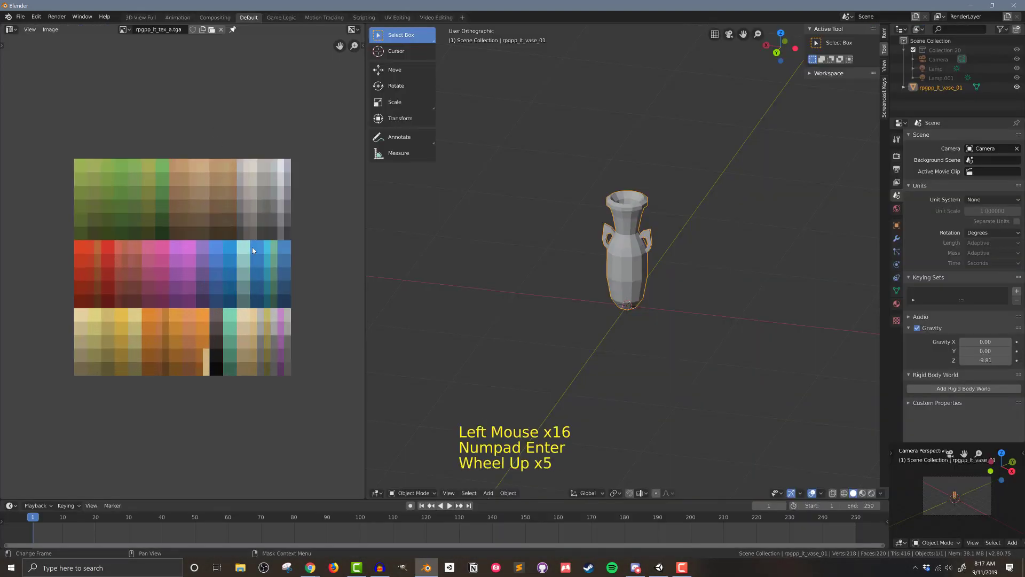
{"action": "key", "text": "Tab"}
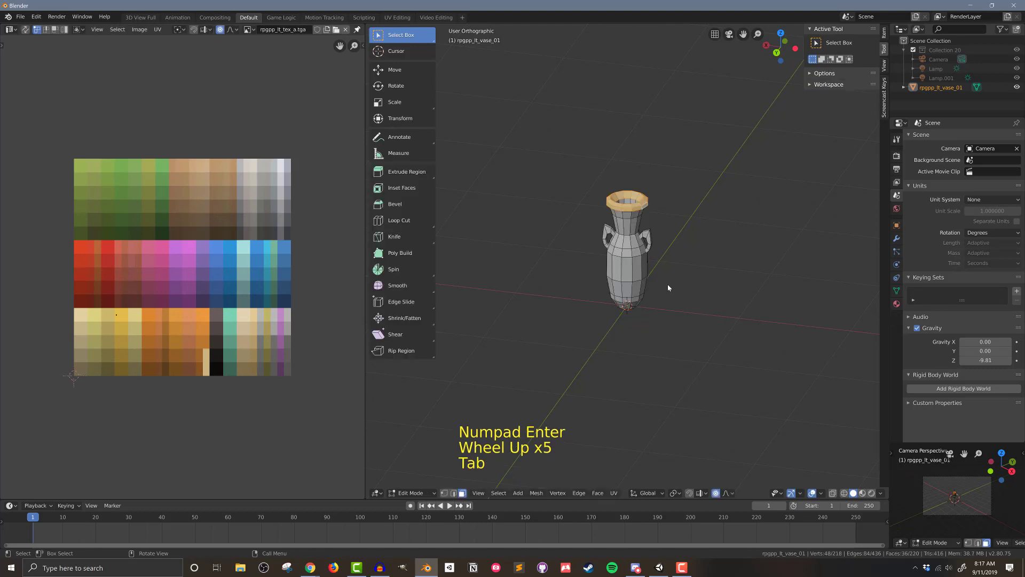
{"action": "key", "text": "a"}
{"action": "scroll", "coordinate": [216, 306], "scroll_direction": "up", "scroll_amount": 2}
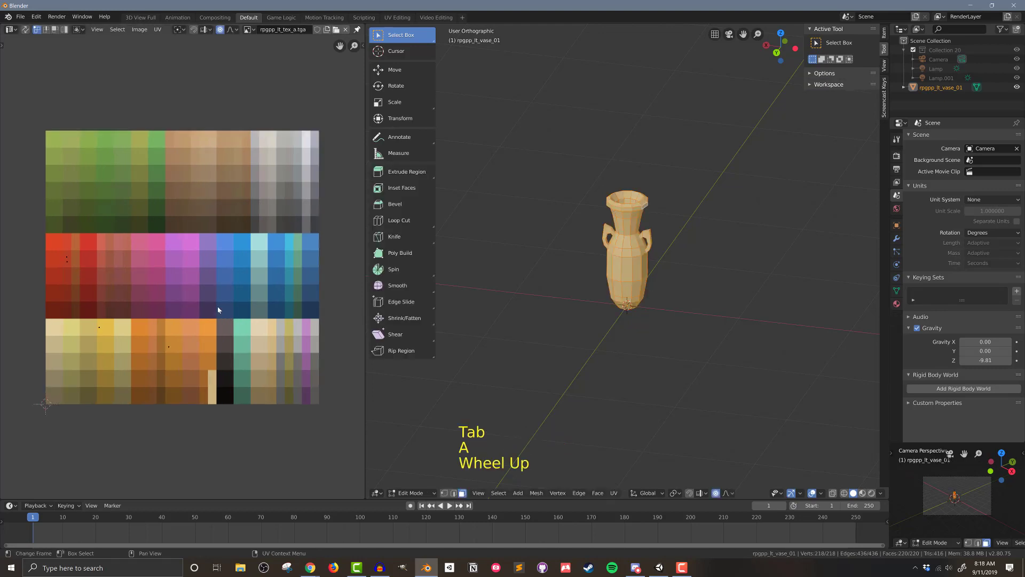
{"action": "scroll", "coordinate": [261, 377], "scroll_direction": "down", "scroll_amount": 1}
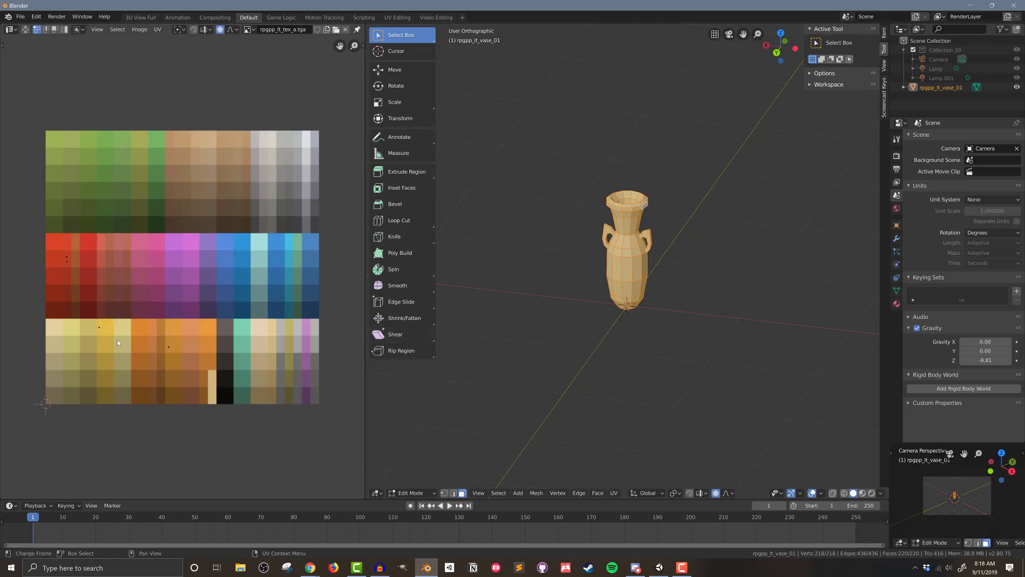
{"action": "left_click", "coordinate": [95, 320]}
{"action": "key", "text": "g"}
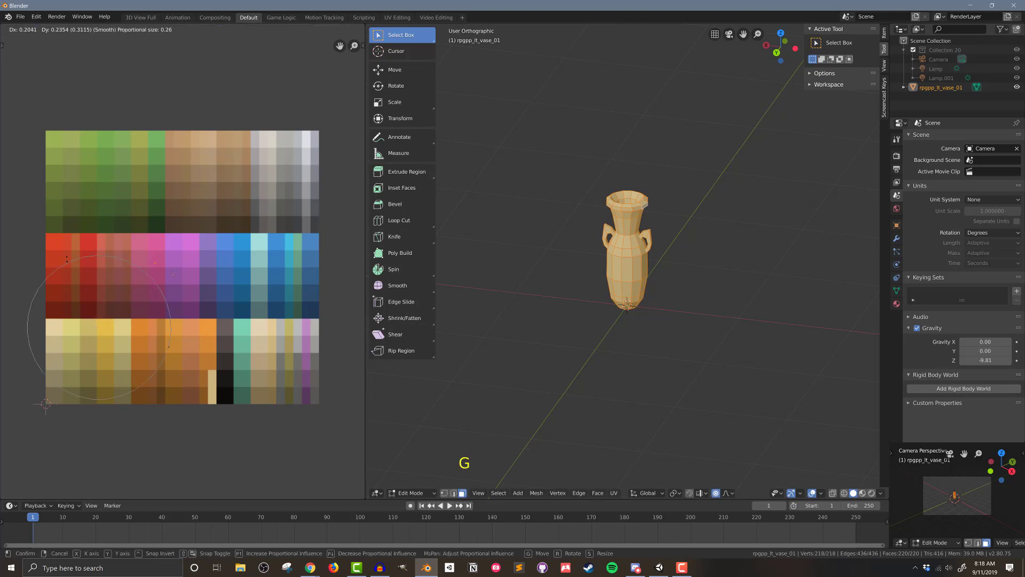
{"action": "left_click", "coordinate": [172, 257]}
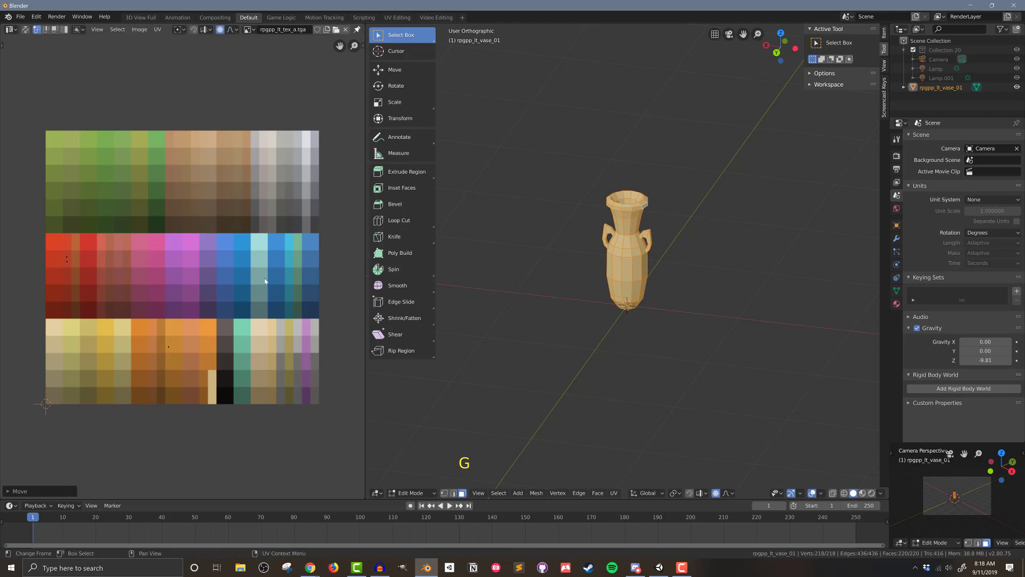
- Export the vase as ModifiedVaseNewColor.fbx and drag it into the Unity village
{"action": "left_click", "coordinate": [20, 17]}
{"action": "mouse_move", "coordinate": [53, 154]}
{"action": "left_click", "coordinate": [161, 173]}
{"action": "left_click", "coordinate": [151, 52]}
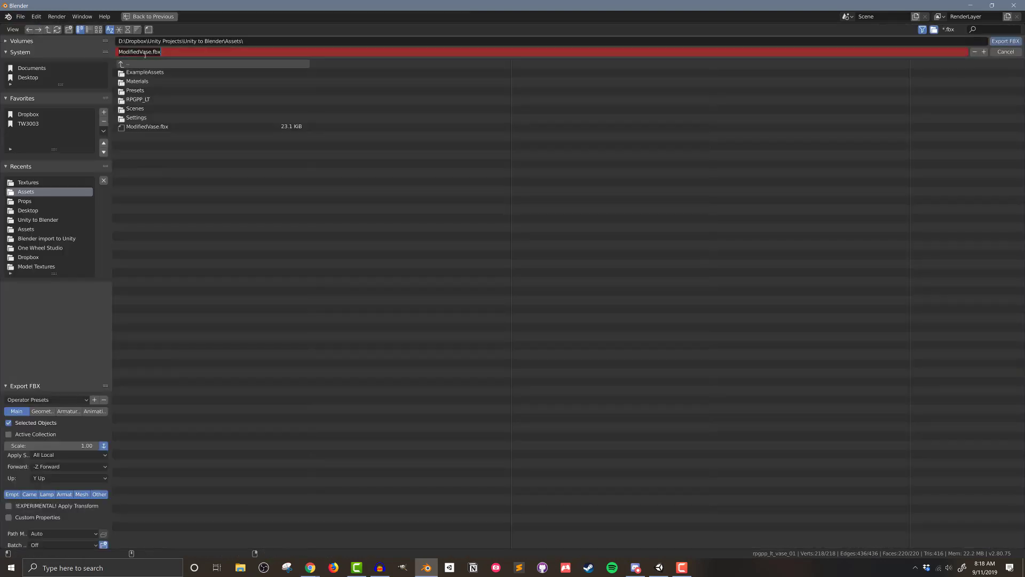
{"action": "type", "text": "NewColor"}
{"action": "key", "text": "Return"}
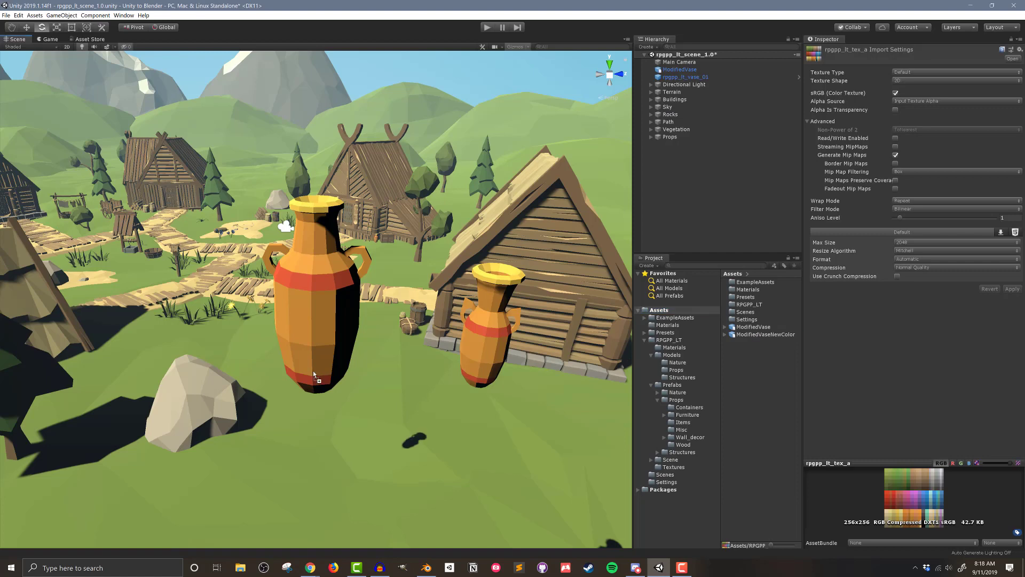
{"action": "left_click_drag", "start_coordinate": [765, 335], "coordinate": [202, 316]}
- Apply rpgpp_lt_mat_a from the Materials folder to the new vase left of the big vase
{"action": "left_click", "coordinate": [321, 299]}
{"action": "left_click", "coordinate": [674, 346]}
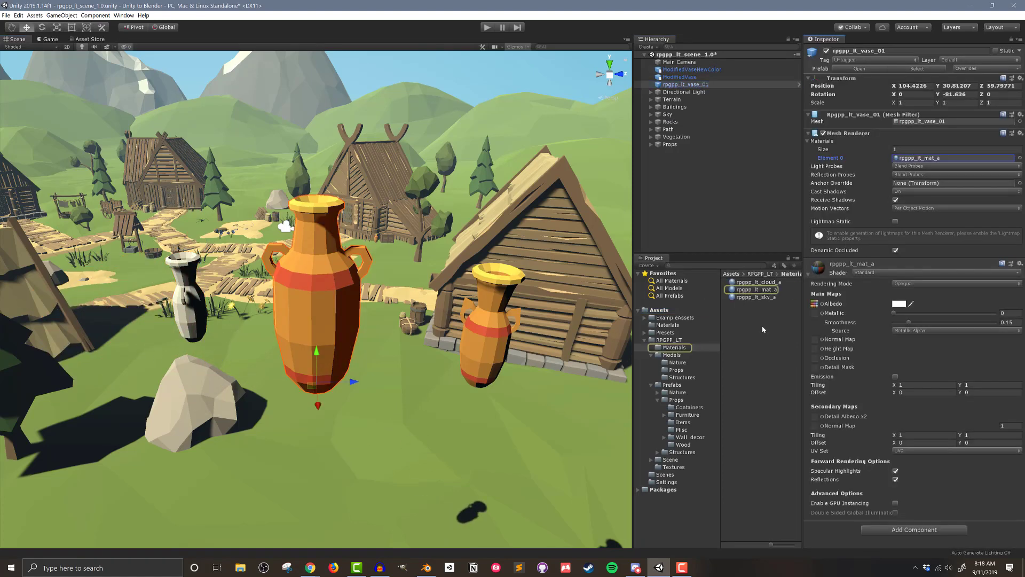
{"action": "left_click_drag", "start_coordinate": [756, 288], "coordinate": [195, 316]}
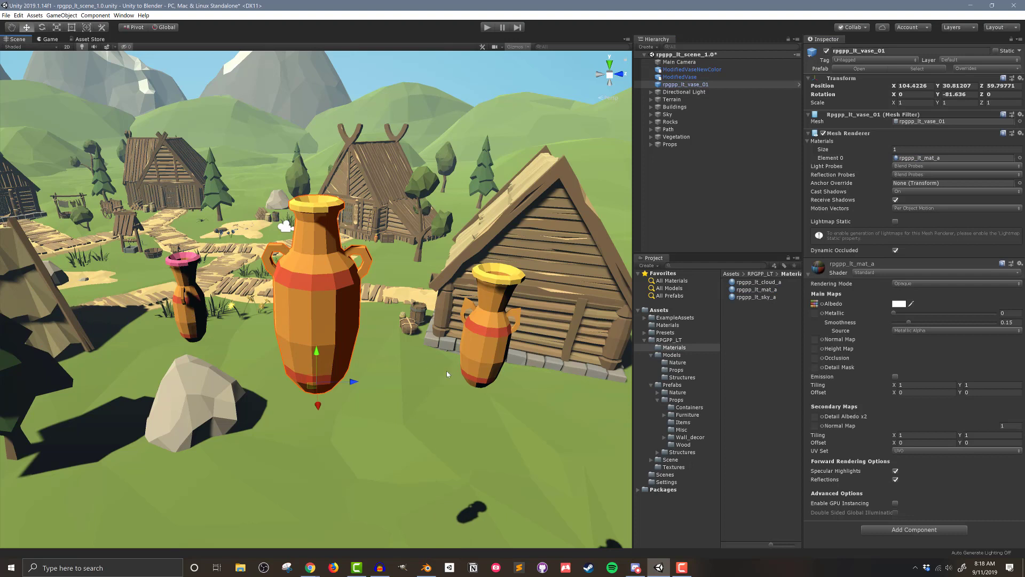
- Rotate the new vase to -107.698 on Y
{"action": "left_click", "coordinate": [190, 328]}
{"action": "key", "text": "e"}
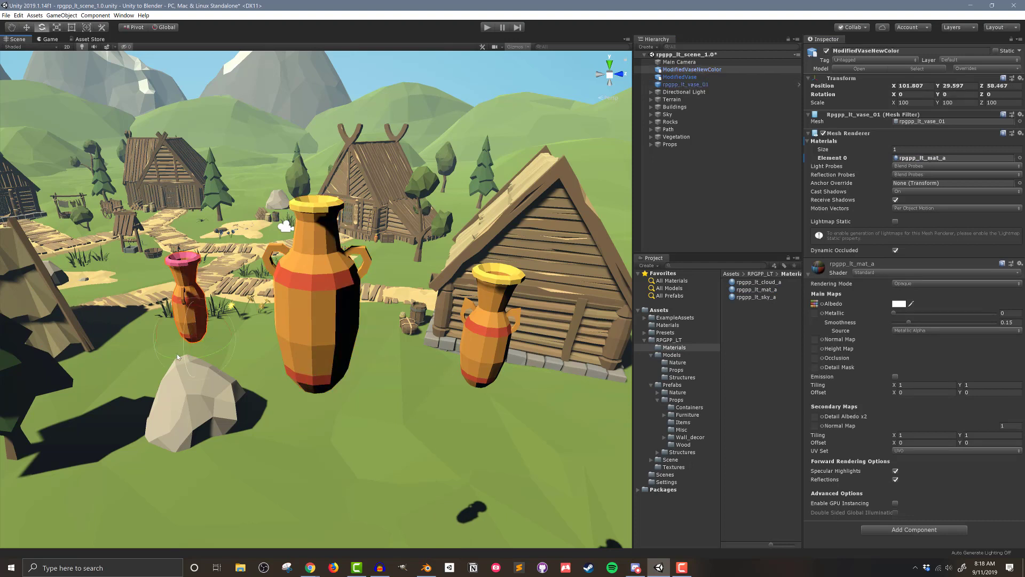
{"action": "left_click_drag", "start_coordinate": [175, 359], "coordinate": [292, 351]}
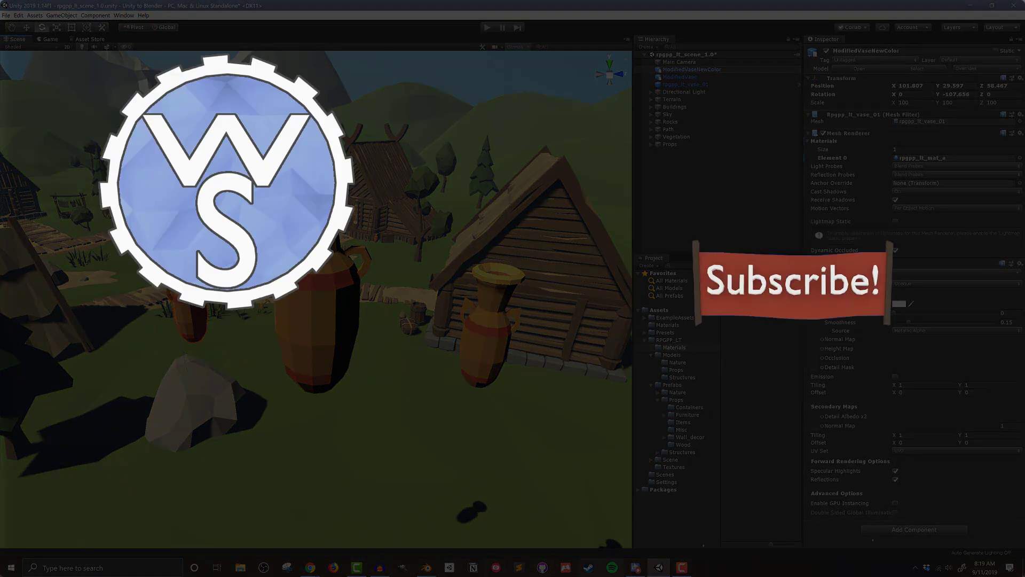
{"action": "left_click", "coordinate": [679, 566]}
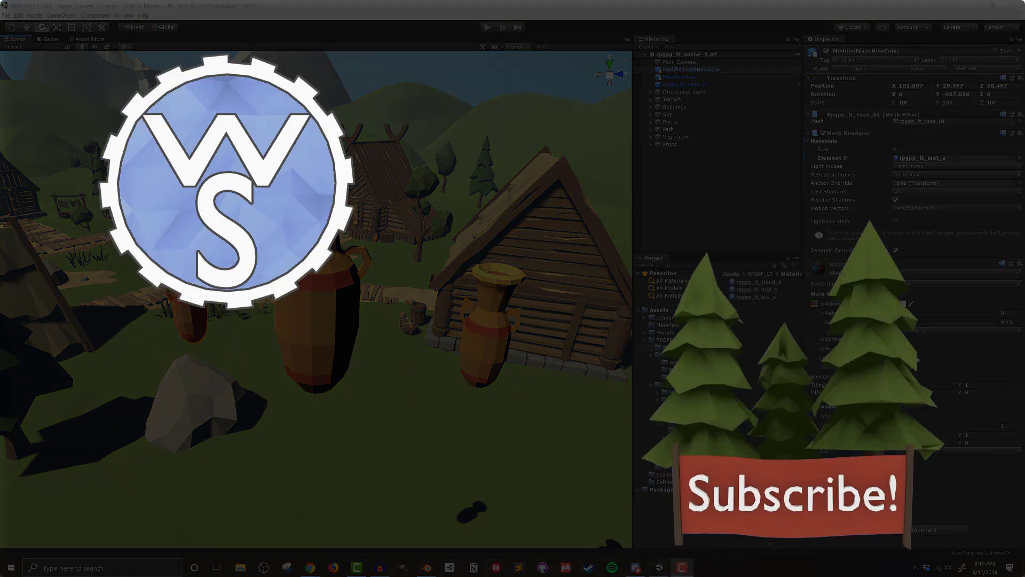